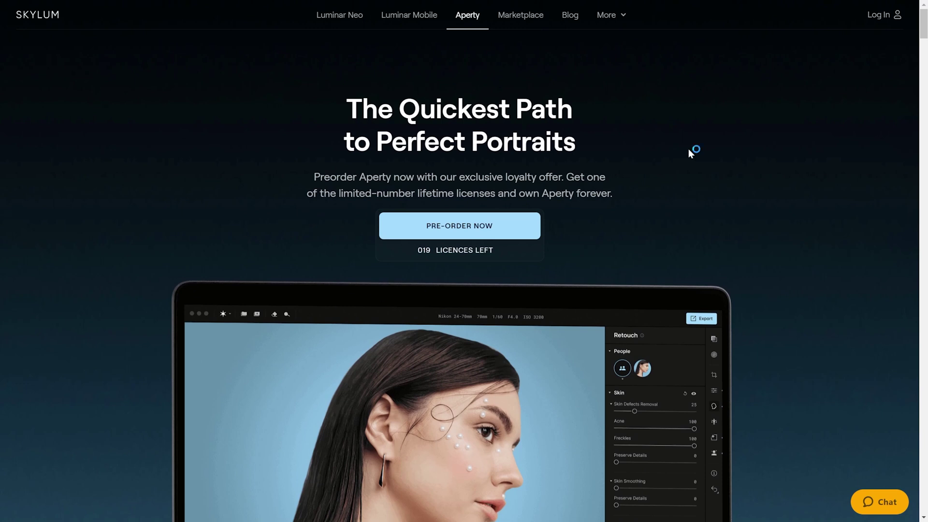
Step: Scroll down the Aperty product page to the one-click filters demo with the wedding photo
{"action": "scroll", "coordinate": [383, 302], "scroll_direction": "down", "scroll_amount": 5}
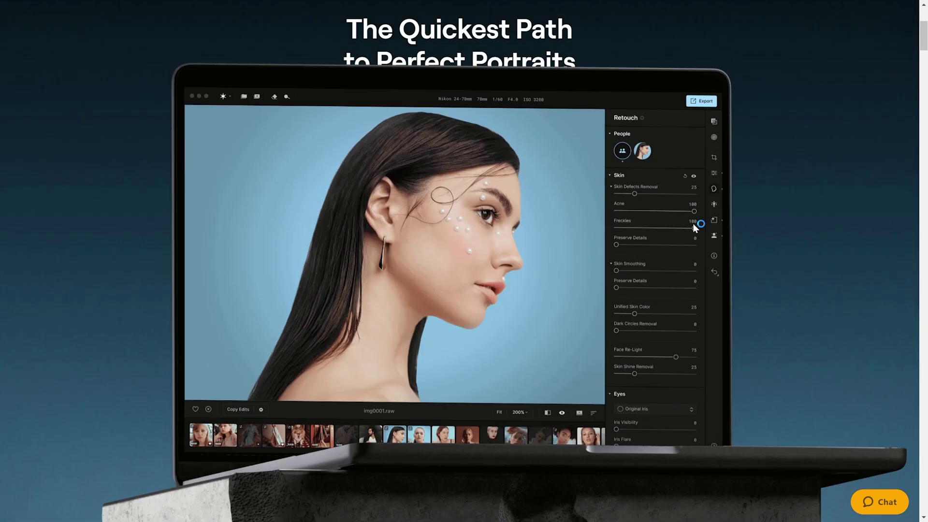
{"action": "scroll", "coordinate": [596, 215], "scroll_direction": "down", "scroll_amount": 10}
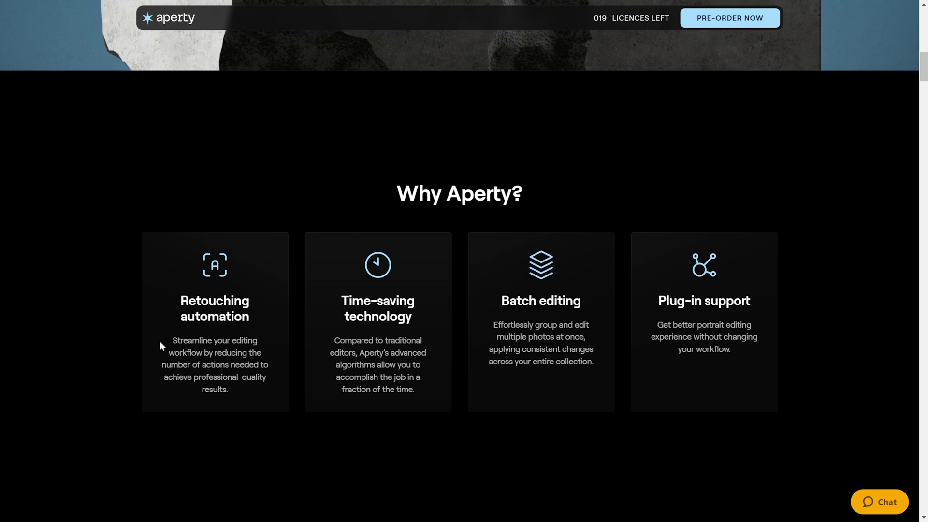
{"action": "scroll", "coordinate": [162, 346], "scroll_direction": "down", "scroll_amount": 15}
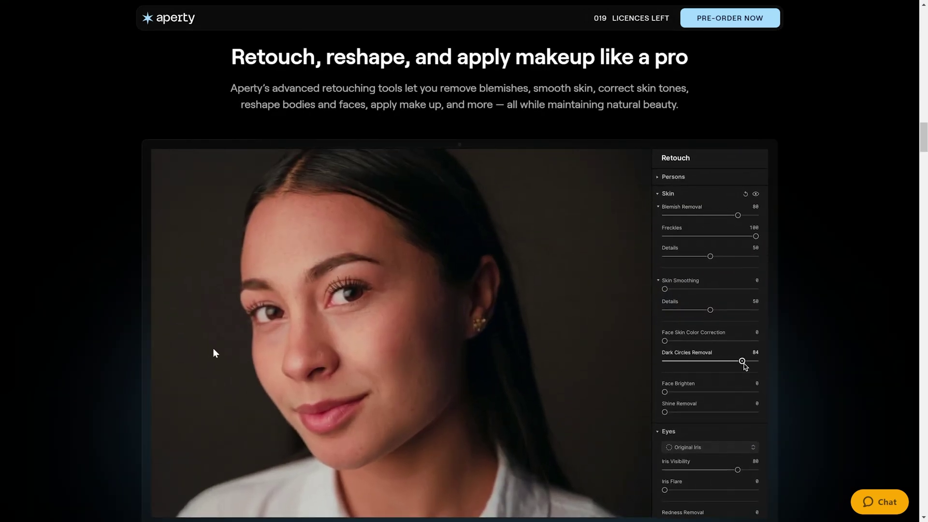
{"action": "scroll", "coordinate": [436, 369], "scroll_direction": "down", "scroll_amount": 12}
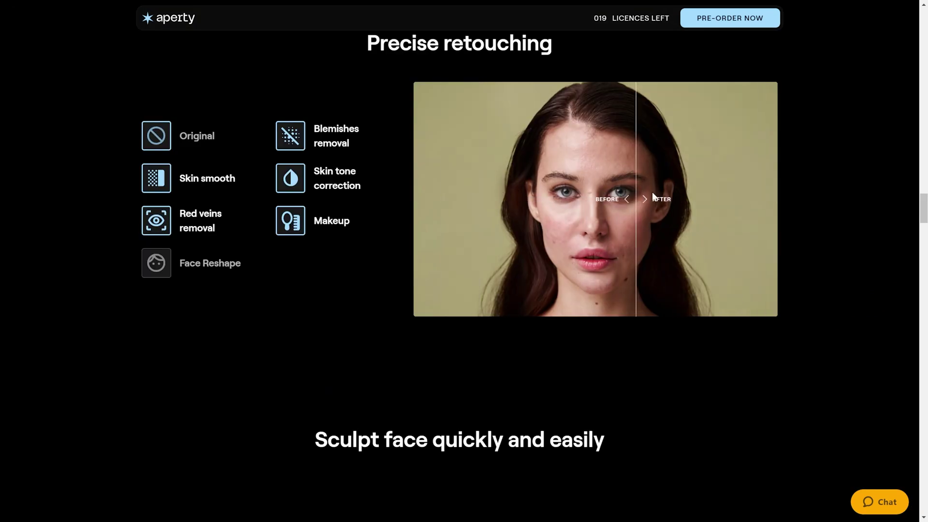
{"action": "scroll", "coordinate": [666, 191], "scroll_direction": "down", "scroll_amount": 10}
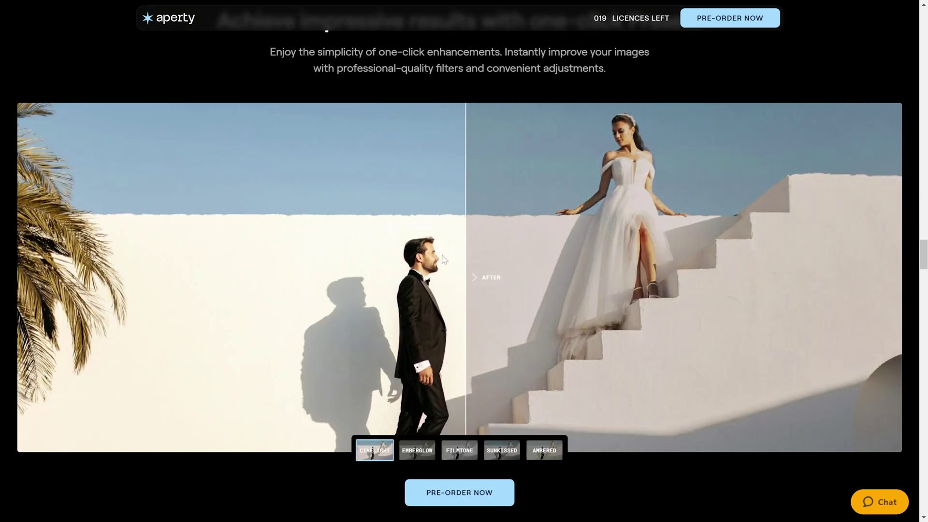
{"action": "scroll", "coordinate": [630, 263], "scroll_direction": "down", "scroll_amount": 10}
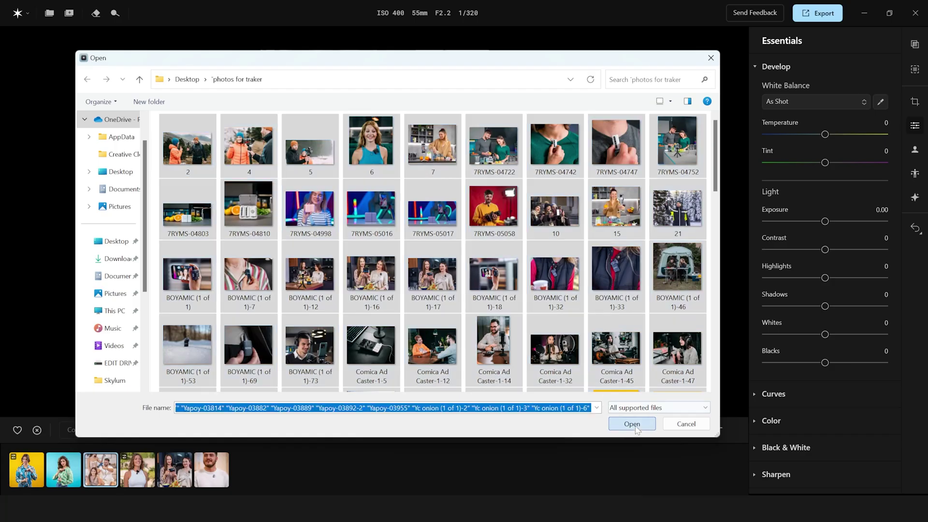
Step: Import the chosen photos and raise the portrait's Exposure slightly to 0.03
{"action": "left_click", "coordinate": [634, 426]}
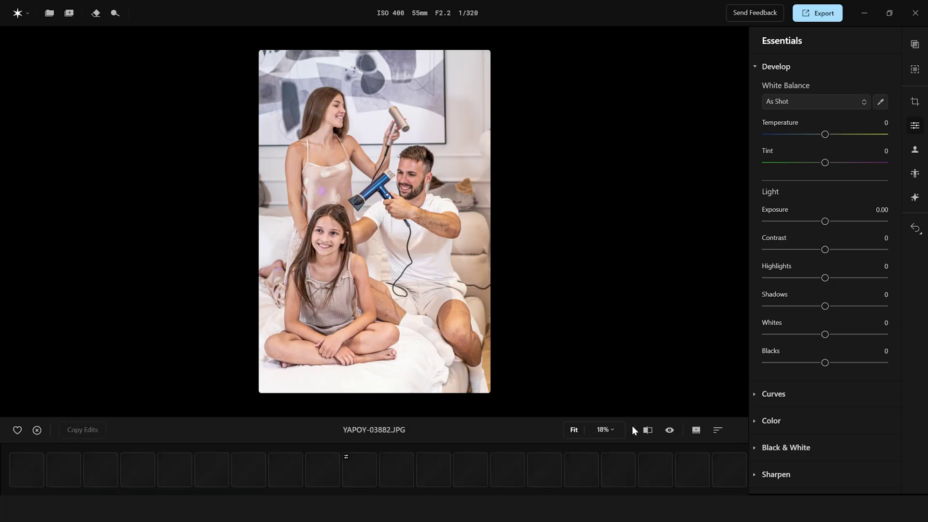
{"action": "scroll", "coordinate": [542, 475], "scroll_direction": "down", "scroll_amount": 5}
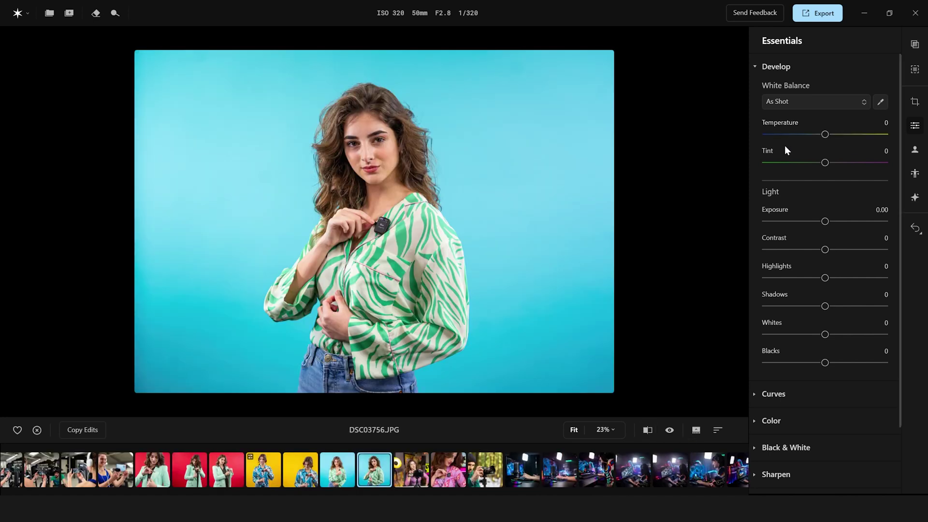
{"action": "left_click_drag", "start_coordinate": [824, 221], "coordinate": [825, 249]}
Step: Expand the Curves, Color and Noise Reduction panels, then bring up the crop and rotate settings
{"action": "left_click", "coordinate": [773, 394]}
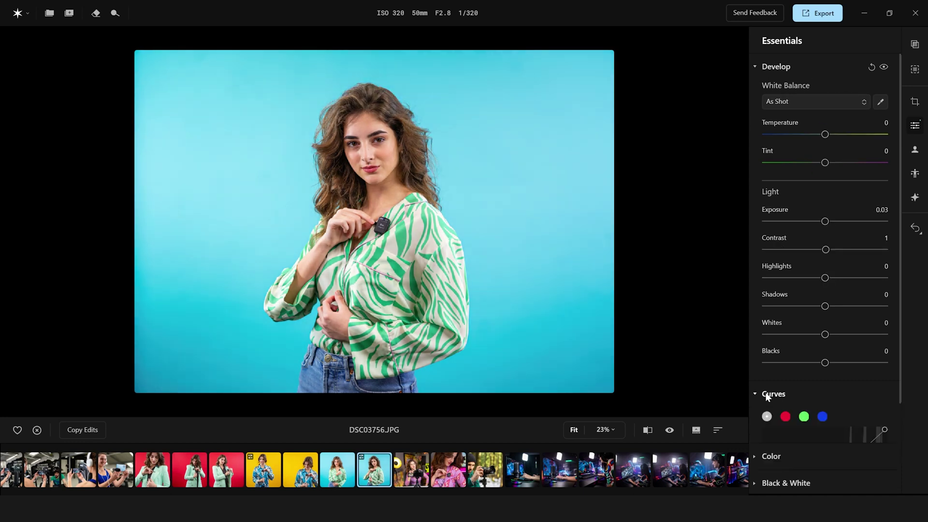
{"action": "scroll", "coordinate": [814, 381], "scroll_direction": "down", "scroll_amount": 5}
{"action": "left_click", "coordinate": [814, 381]}
{"action": "scroll", "coordinate": [816, 381], "scroll_direction": "down", "scroll_amount": 5}
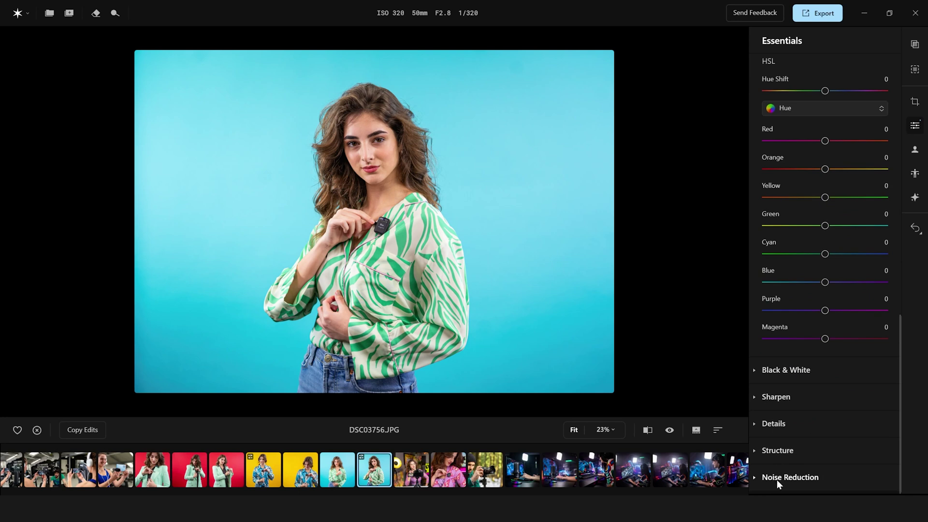
{"action": "left_click", "coordinate": [786, 478]}
{"action": "scroll", "coordinate": [797, 442], "scroll_direction": "down", "scroll_amount": 2}
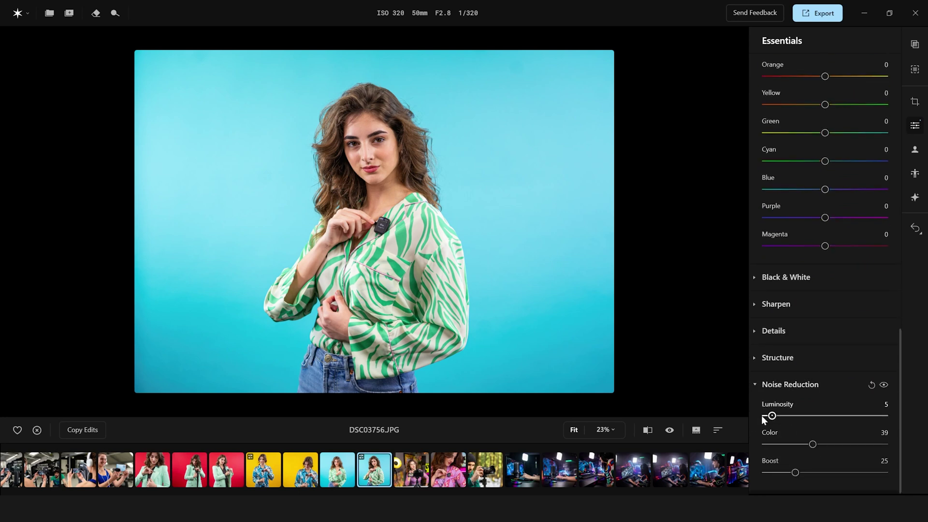
{"action": "left_click", "coordinate": [915, 125]}
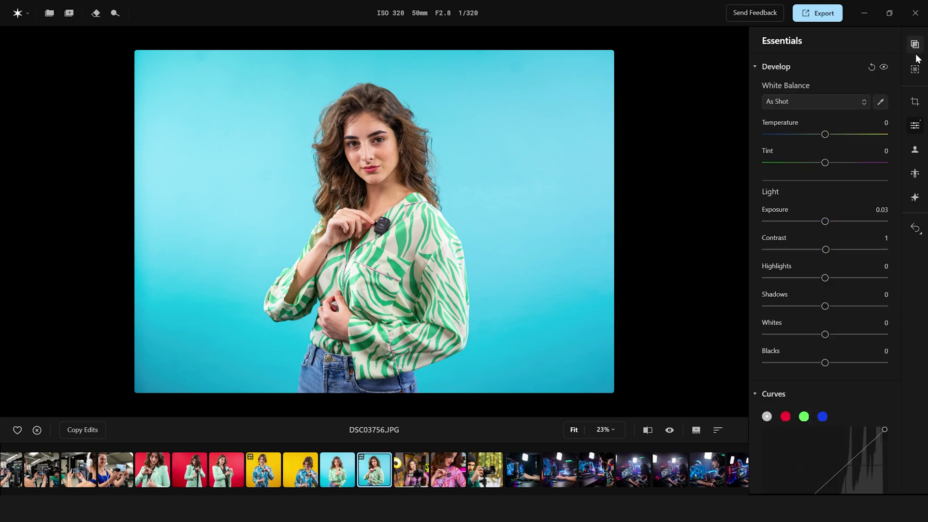
{"action": "left_click", "coordinate": [915, 103]}
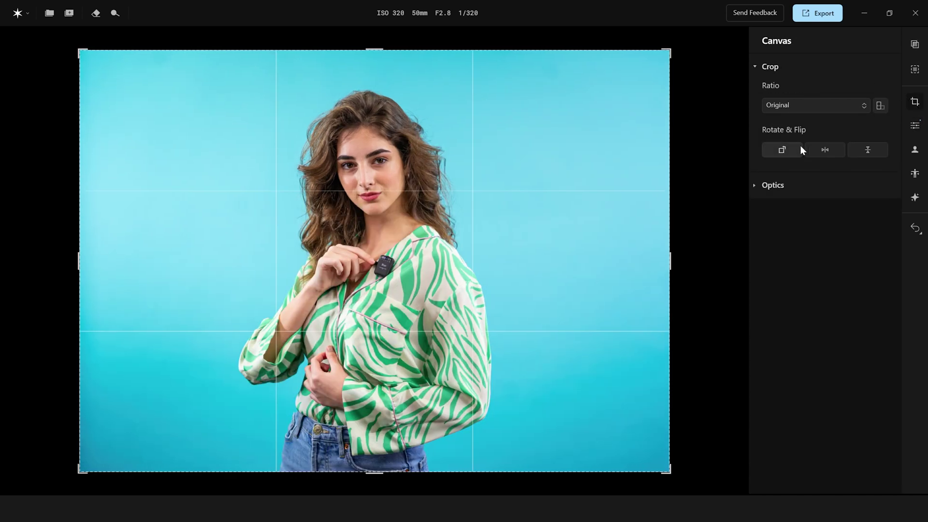
Step: In Optics, correct lens distortion, devignetting and the vertical perspective of the portrait
{"action": "left_click", "coordinate": [832, 185]}
{"action": "left_click_drag", "start_coordinate": [825, 234], "coordinate": [845, 291]}
{"action": "mouse_move", "coordinate": [825, 342]}
{"action": "left_mouse_down"}
{"action": "mouse_move", "coordinate": [777, 342]}
{"action": "mouse_move", "coordinate": [836, 343]}
{"action": "mouse_move", "coordinate": [797, 369]}
{"action": "mouse_move", "coordinate": [823, 371]}
{"action": "mouse_move", "coordinate": [829, 343]}
{"action": "left_mouse_up"}
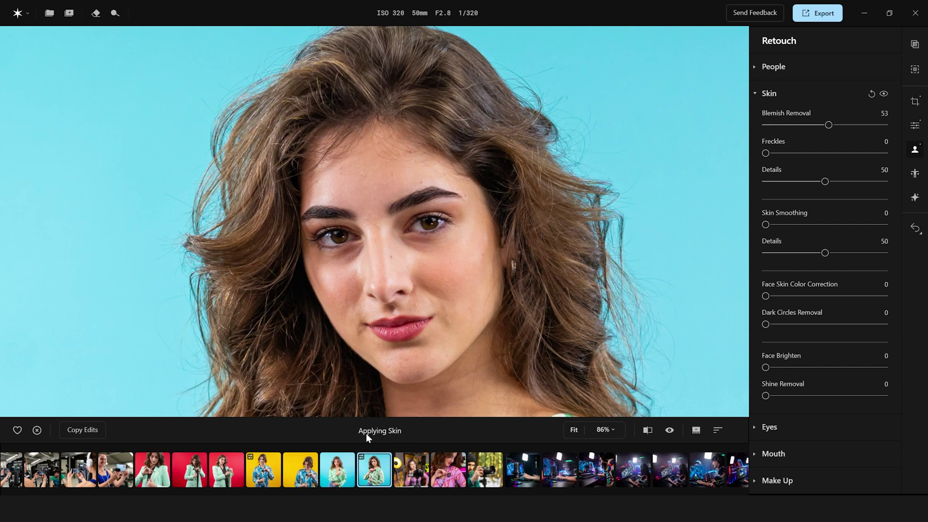
Step: Set Freckles to 35, slightly lower preserved skin detail, and raise Skin Smoothing to 58
{"action": "left_click", "coordinate": [808, 153]}
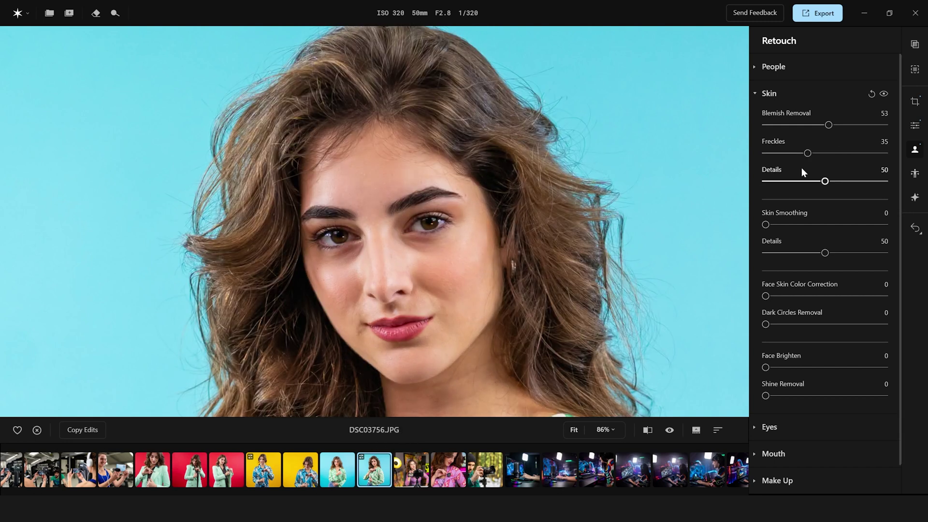
{"action": "left_click_drag", "start_coordinate": [826, 183], "coordinate": [821, 181]}
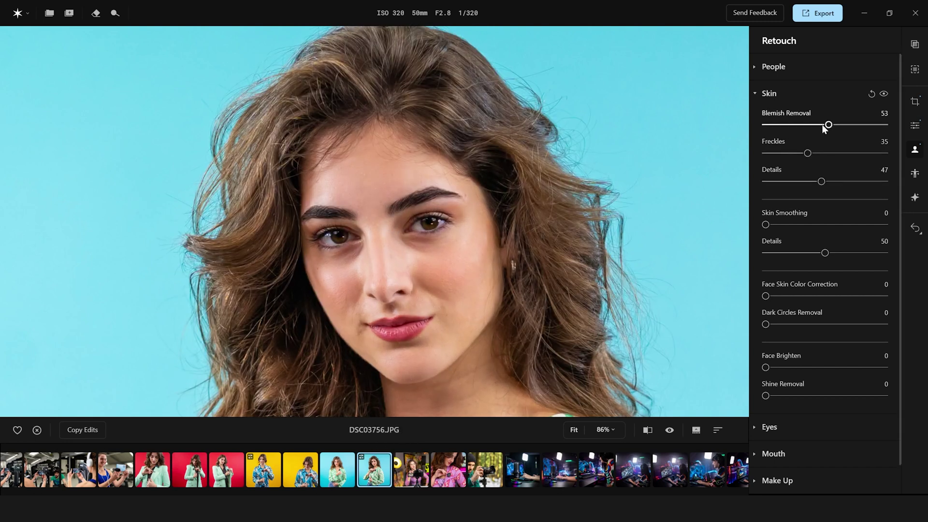
{"action": "left_click_drag", "start_coordinate": [804, 225], "coordinate": [884, 225]}
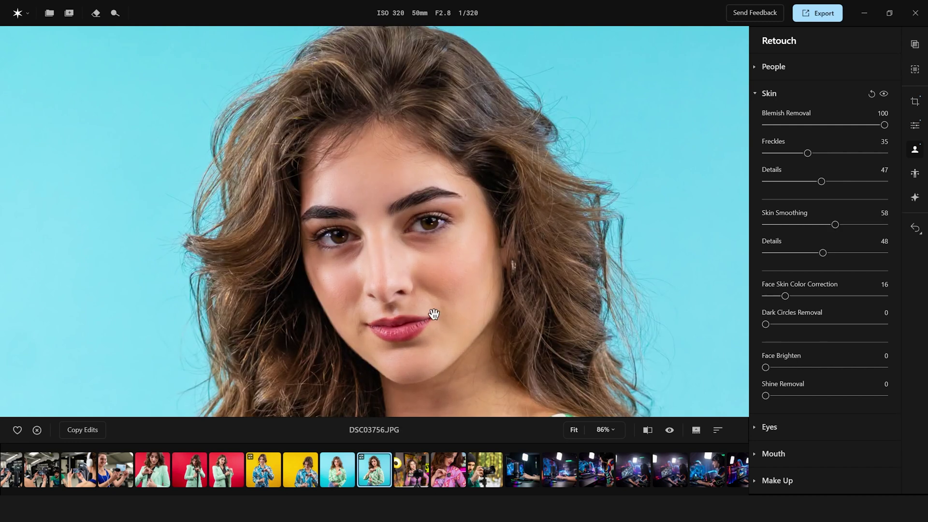
Step: Try Dark Circles Removal, then set Face Brighten to 14 and Shine Removal to 19
{"action": "left_click_drag", "start_coordinate": [766, 324], "coordinate": [859, 325]}
{"action": "left_click", "coordinate": [766, 325]}
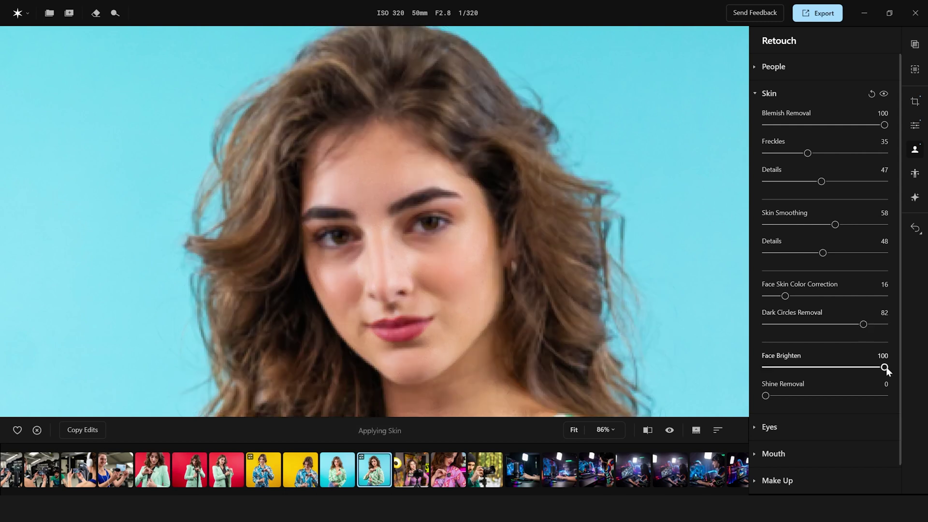
{"action": "left_click", "coordinate": [779, 367]}
{"action": "left_click_drag", "start_coordinate": [775, 369], "coordinate": [782, 368]}
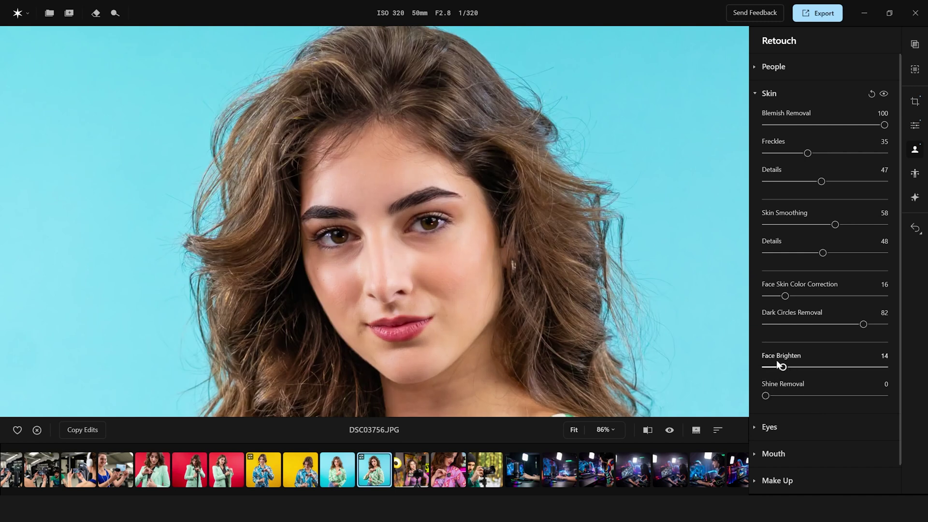
{"action": "left_click_drag", "start_coordinate": [779, 394], "coordinate": [788, 395]}
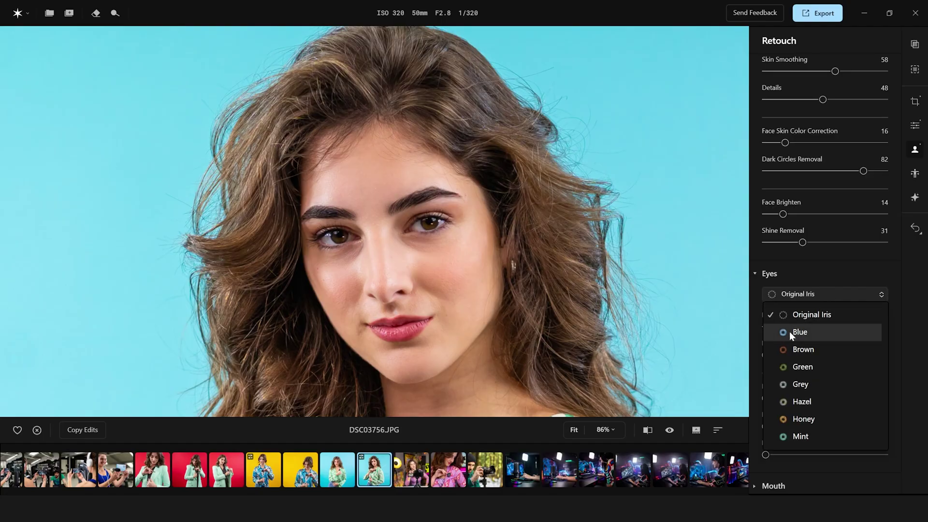
{"action": "left_click", "coordinate": [790, 331]}
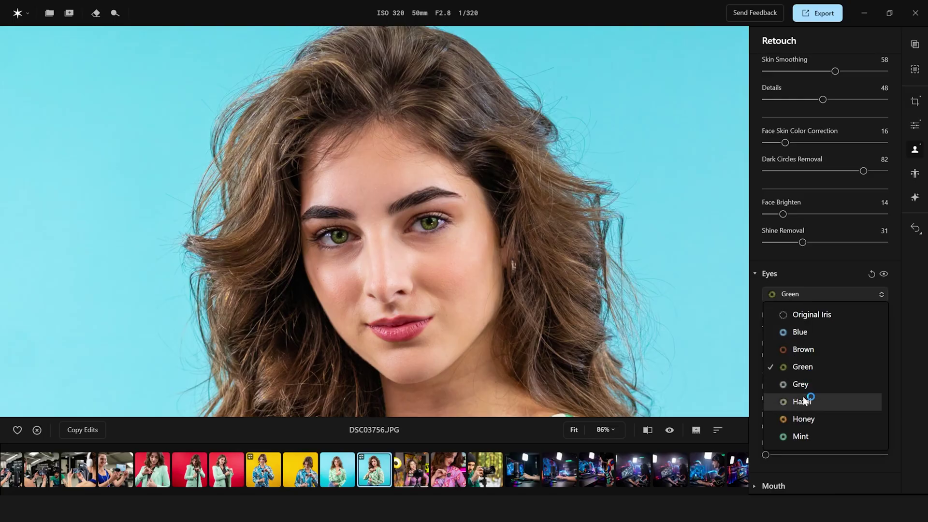
Step: Give the irises a Blue colour, strengthen it, and add iris flare and eye redness removal
{"action": "left_click", "coordinate": [795, 414]}
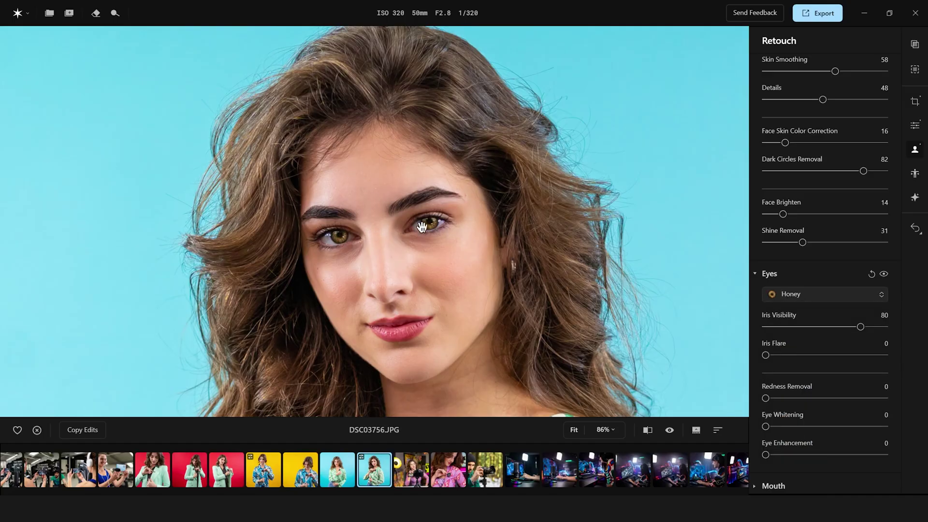
{"action": "left_click", "coordinate": [817, 295]}
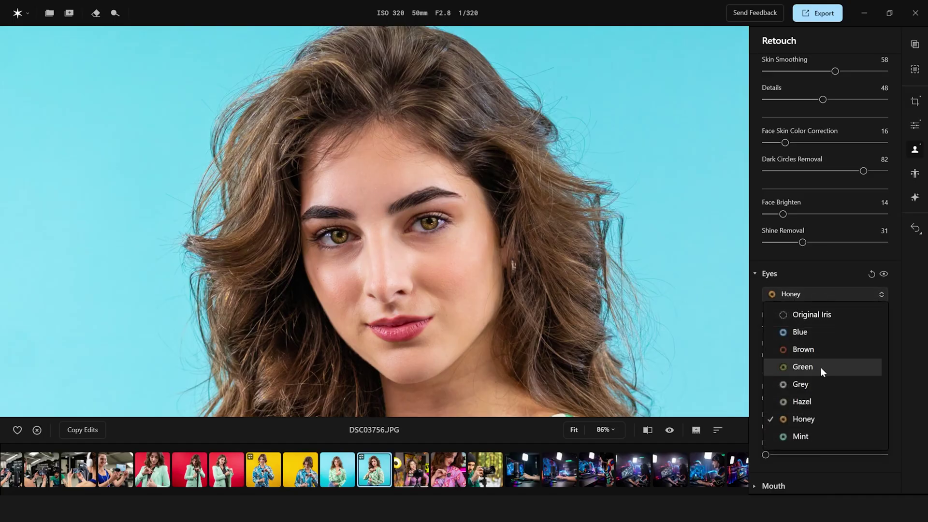
{"action": "left_click", "coordinate": [792, 333]}
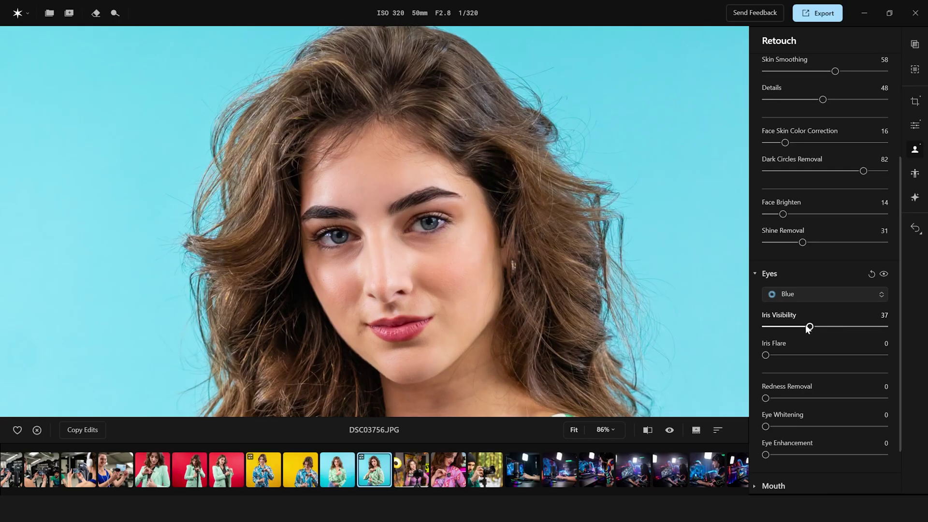
{"action": "mouse_move", "coordinate": [808, 328]}
{"action": "left_mouse_down"}
{"action": "mouse_move", "coordinate": [884, 327]}
{"action": "mouse_move", "coordinate": [822, 327]}
{"action": "left_mouse_up"}
{"action": "left_click_drag", "start_coordinate": [766, 355], "coordinate": [804, 356]}
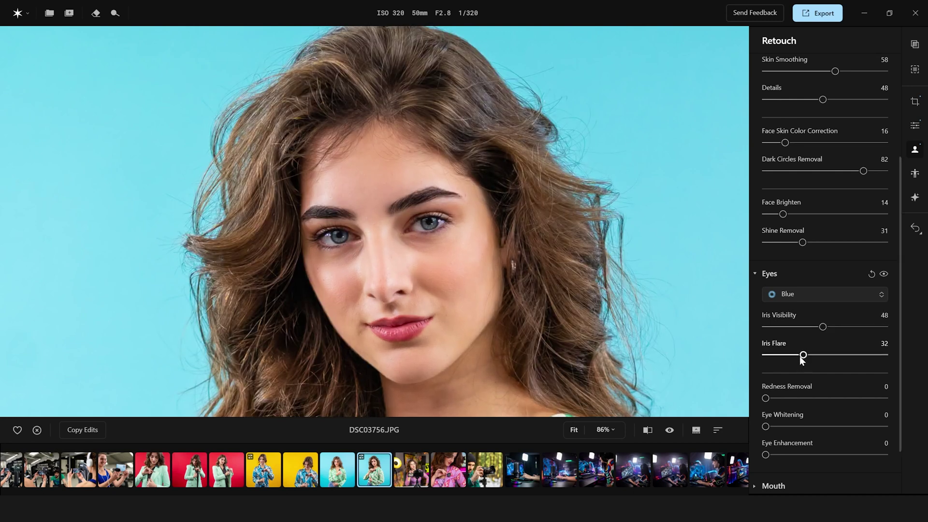
{"action": "left_click_drag", "start_coordinate": [766, 398], "coordinate": [797, 400]}
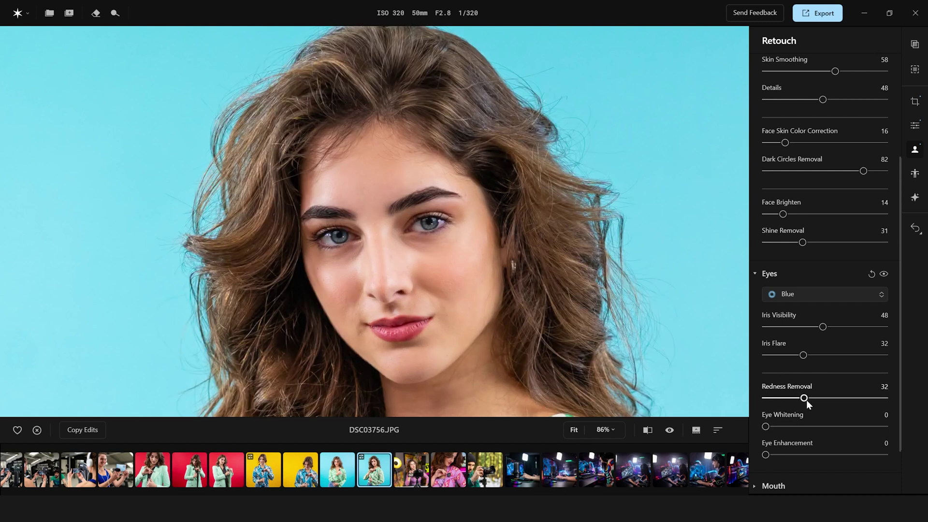
{"action": "scroll", "coordinate": [812, 392], "scroll_direction": "down", "scroll_amount": 2}
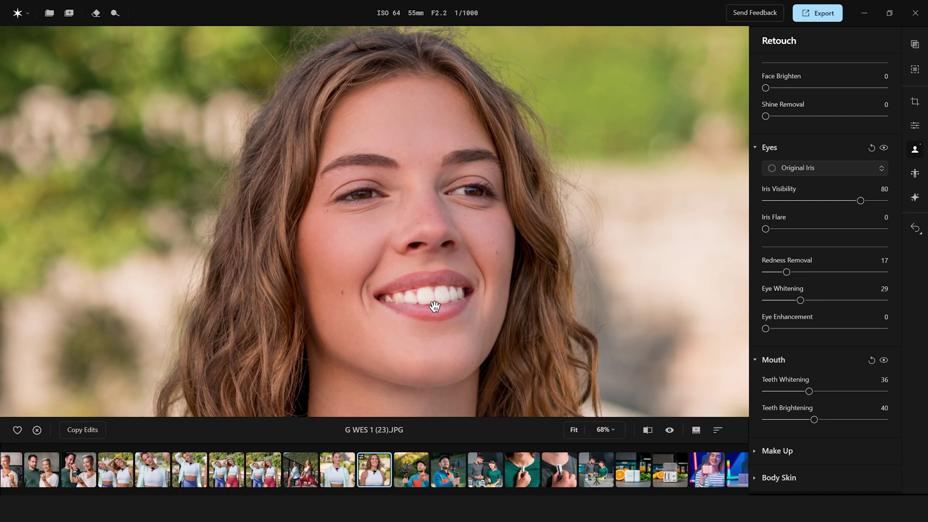
Step: Whiten the teeth to 56 and add a faint blush limited to the cheeks
{"action": "left_click", "coordinate": [832, 391]}
{"action": "left_click", "coordinate": [777, 451]}
{"action": "scroll", "coordinate": [816, 292], "scroll_direction": "down", "scroll_amount": 10}
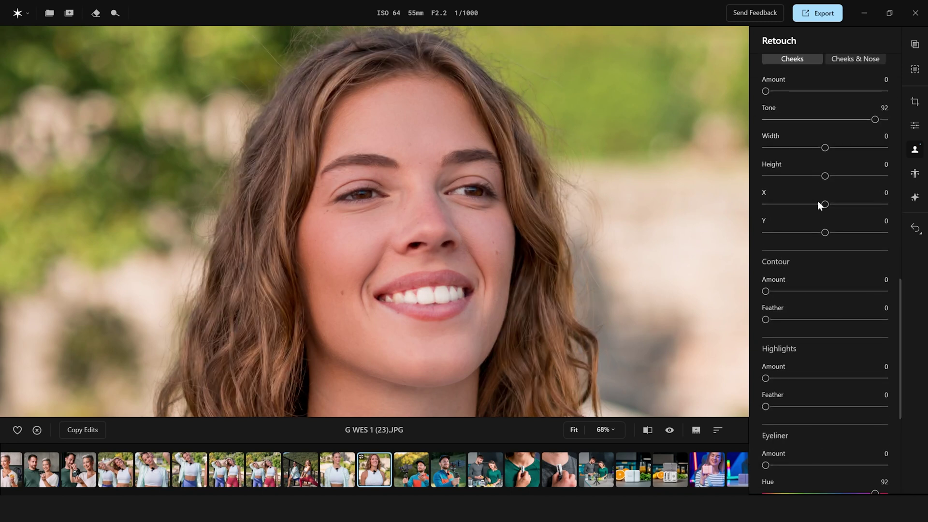
{"action": "scroll", "coordinate": [819, 204], "scroll_direction": "up", "scroll_amount": 3}
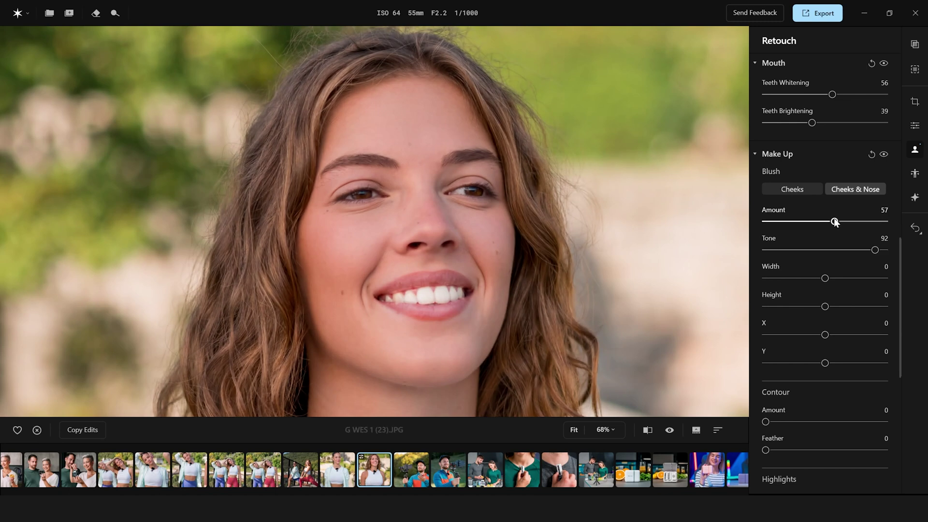
{"action": "left_click", "coordinate": [779, 191]}
{"action": "left_click_drag", "start_coordinate": [786, 221], "coordinate": [772, 222]}
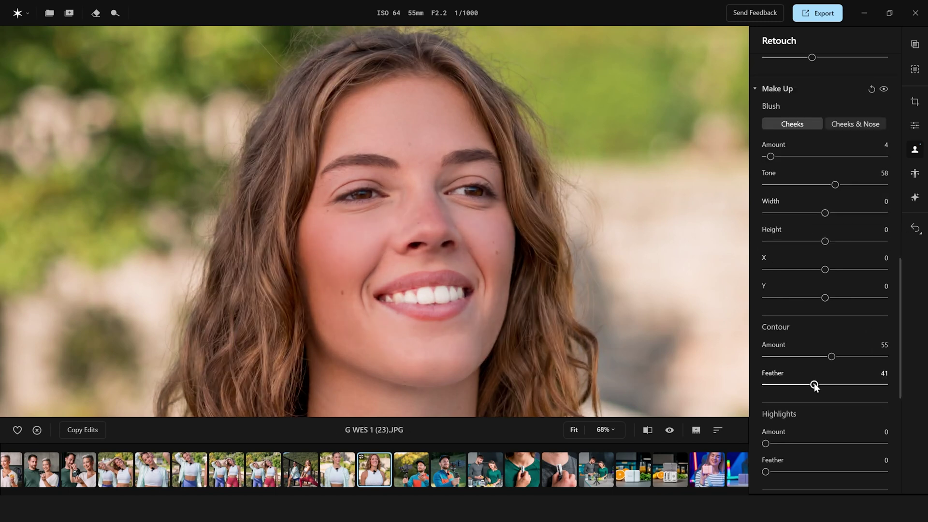
Step: Soften the makeup highlight edges and add a soft glow to the eyeliner
{"action": "scroll", "coordinate": [815, 384], "scroll_direction": "down", "scroll_amount": 2}
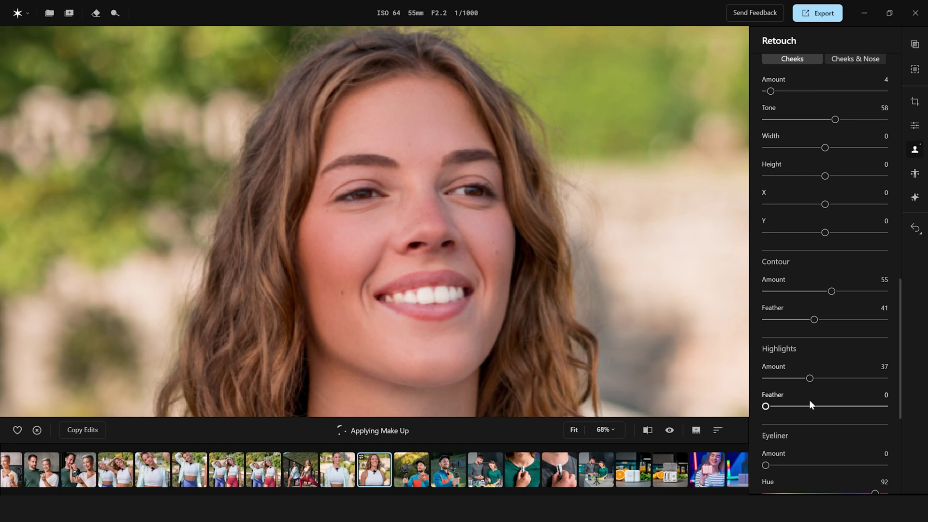
{"action": "left_click", "coordinate": [810, 406]}
{"action": "scroll", "coordinate": [787, 385], "scroll_direction": "down", "scroll_amount": 3}
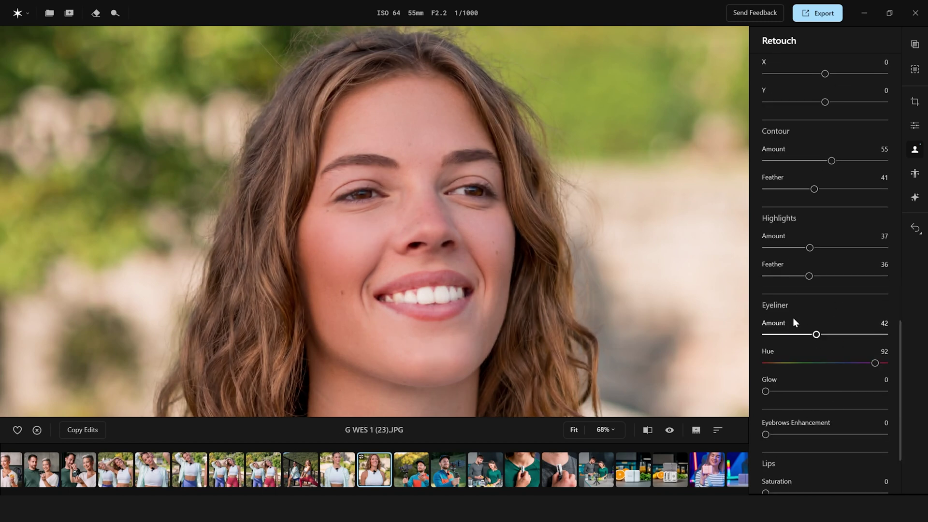
{"action": "scroll", "coordinate": [765, 337], "scroll_direction": "down", "scroll_amount": 1}
{"action": "left_click", "coordinate": [801, 326]}
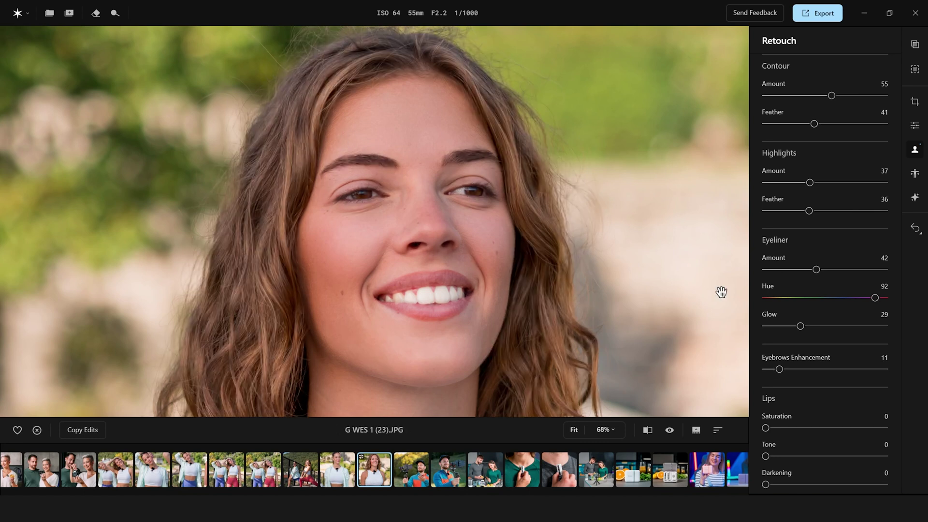
{"action": "scroll", "coordinate": [865, 430], "scroll_direction": "down", "scroll_amount": 1}
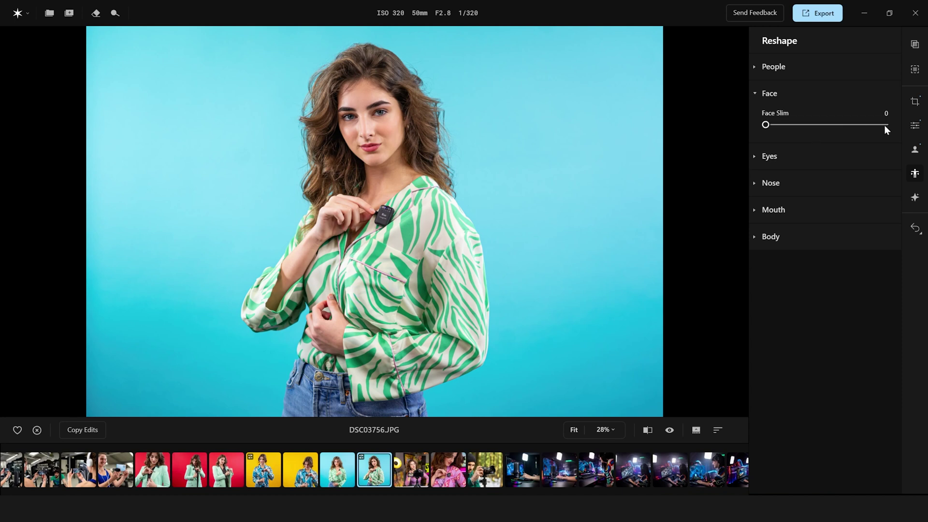
Step: Slim the face to 8, experiment with the eyebrow arch, and narrow Body Shape to -14
{"action": "left_click", "coordinate": [873, 125]}
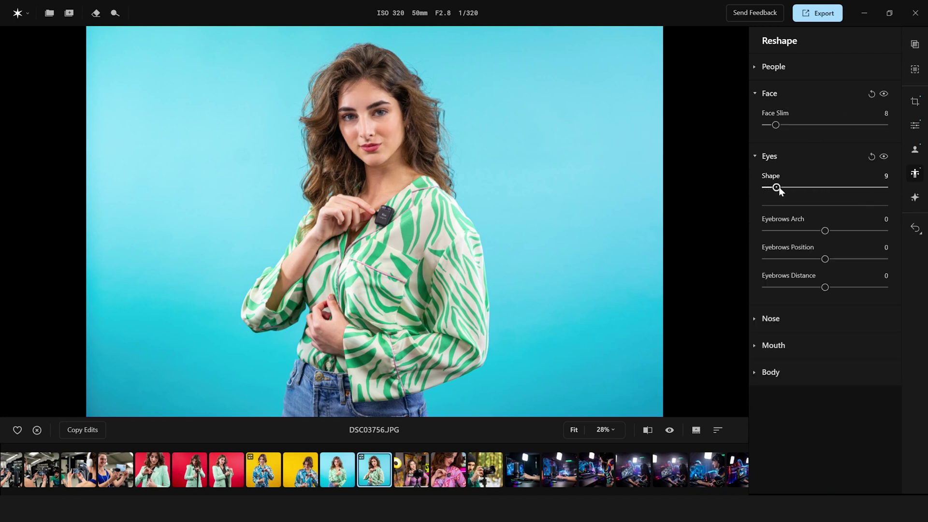
{"action": "left_click_drag", "start_coordinate": [827, 231], "coordinate": [886, 228]}
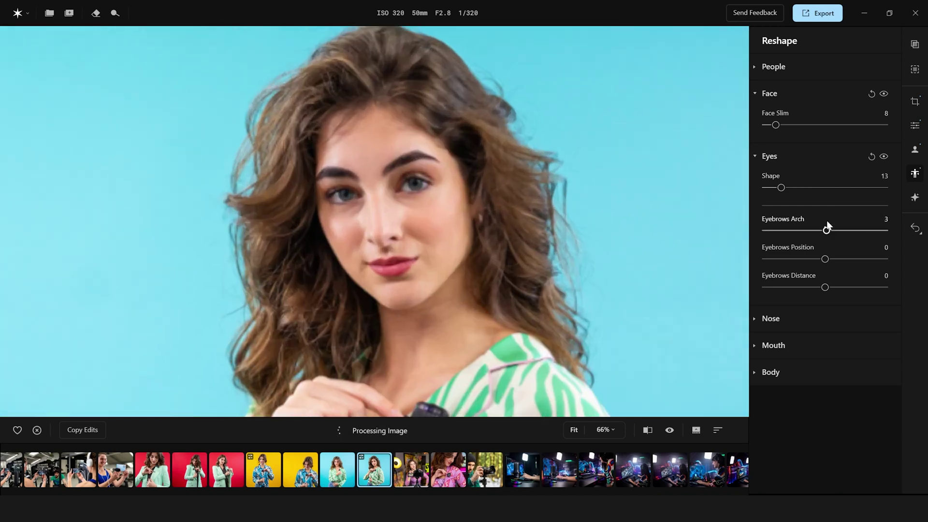
{"action": "left_click_drag", "start_coordinate": [827, 230], "coordinate": [892, 232]}
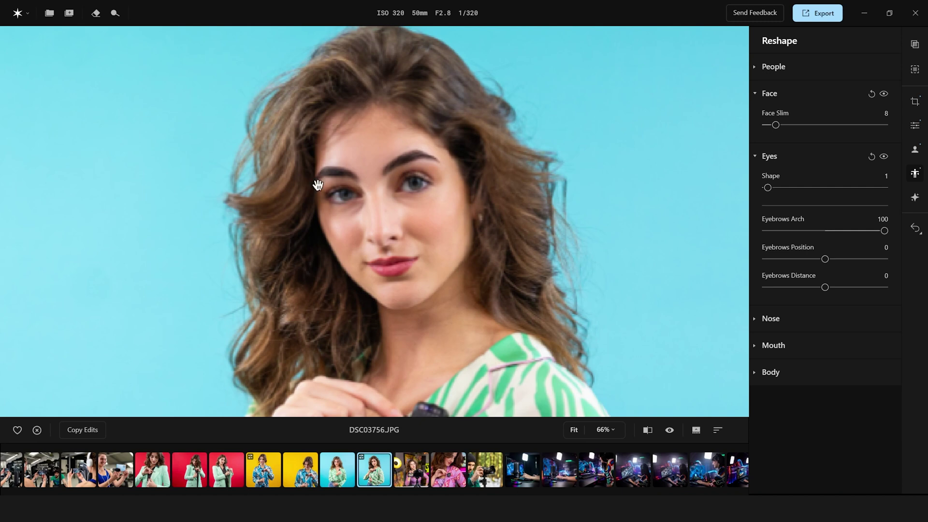
{"action": "left_click_drag", "start_coordinate": [884, 231], "coordinate": [768, 231]}
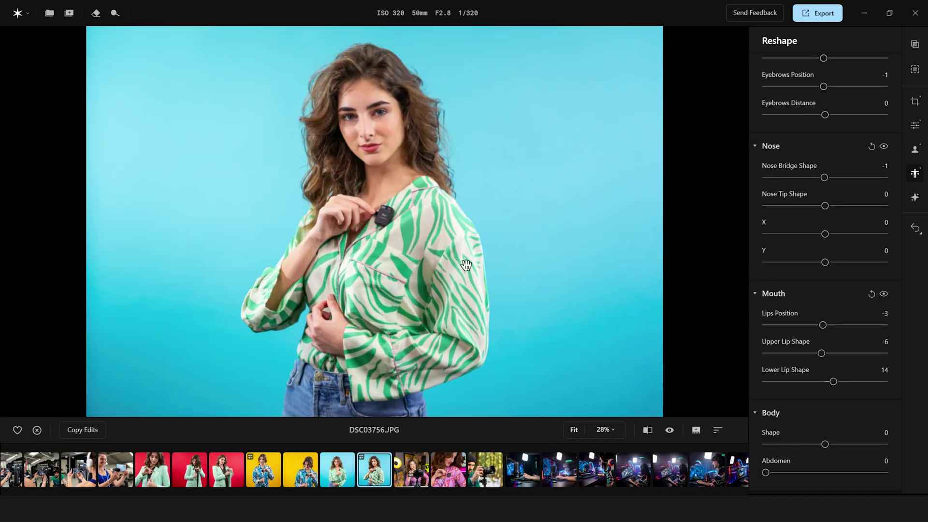
{"action": "left_click_drag", "start_coordinate": [765, 444], "coordinate": [917, 446]}
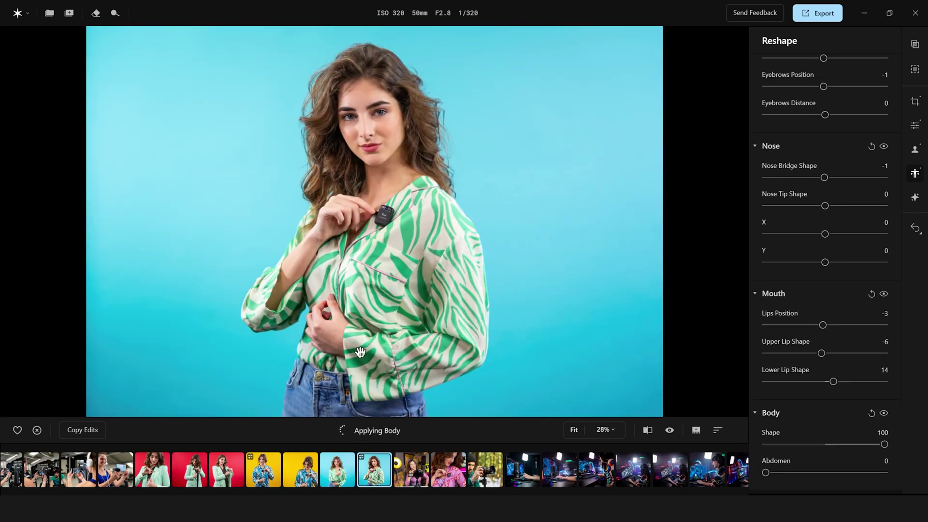
{"action": "left_click_drag", "start_coordinate": [884, 445], "coordinate": [766, 444]}
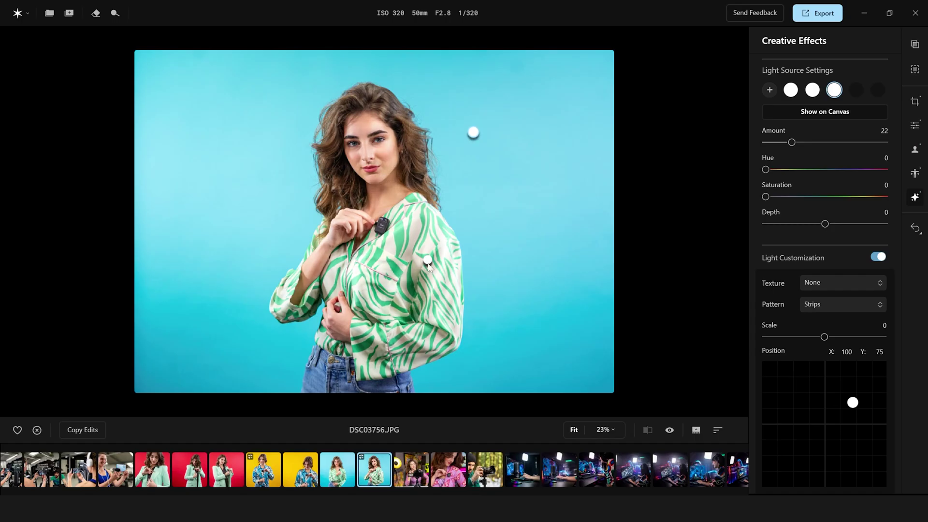
Step: Show the light sources on the photo and move them toward the top and right edge
{"action": "scroll", "coordinate": [806, 232], "scroll_direction": "up", "scroll_amount": 3}
{"action": "left_click", "coordinate": [816, 190]}
{"action": "left_click_drag", "start_coordinate": [278, 101], "coordinate": [418, 79]}
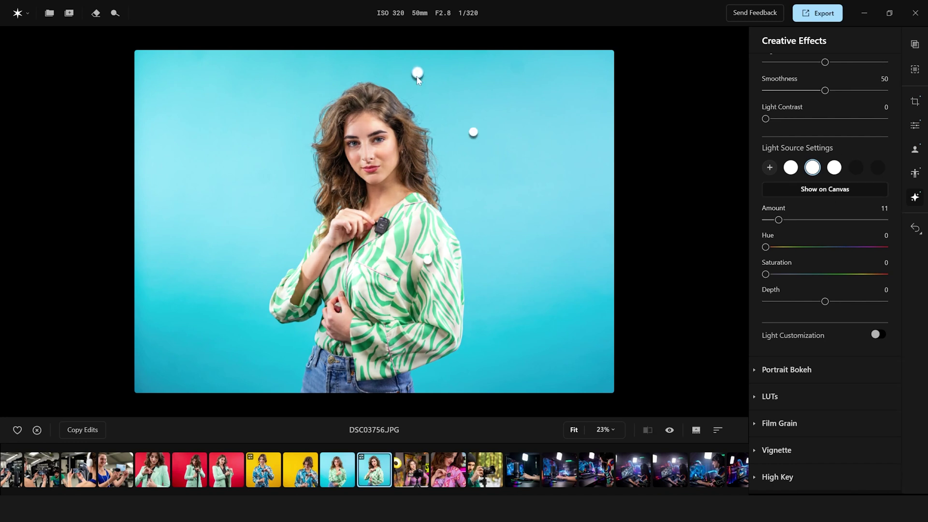
{"action": "left_click_drag", "start_coordinate": [476, 134], "coordinate": [491, 82]}
Step: Set the light's Pattern and Texture to None and raise its Amount to 59
{"action": "left_click", "coordinate": [844, 304]}
{"action": "left_click", "coordinate": [841, 309]}
{"action": "left_click", "coordinate": [819, 285]}
{"action": "left_click", "coordinate": [827, 339]}
{"action": "left_click", "coordinate": [838, 284]}
{"action": "left_click", "coordinate": [849, 373]}
{"action": "left_click", "coordinate": [842, 288]}
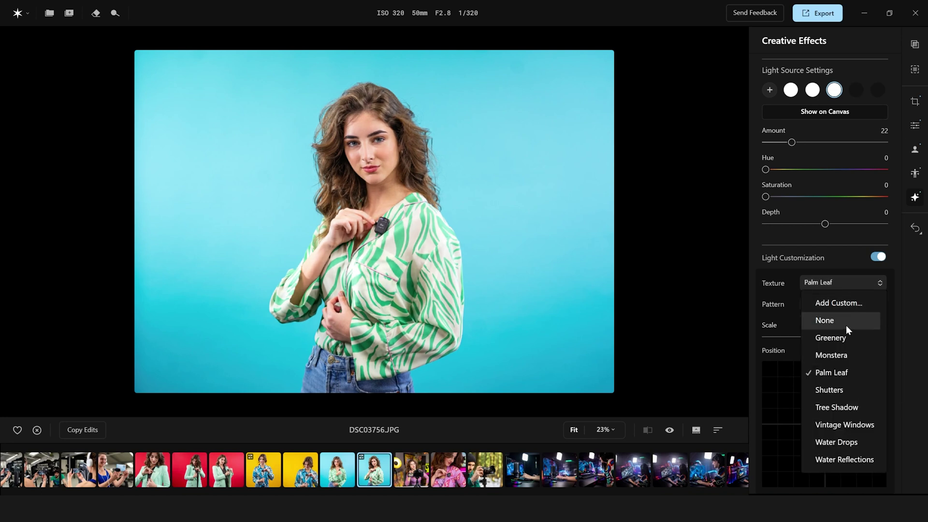
{"action": "left_click", "coordinate": [845, 322]}
{"action": "mouse_move", "coordinate": [791, 143]}
{"action": "left_mouse_down"}
{"action": "mouse_move", "coordinate": [836, 142]}
{"action": "mouse_move", "coordinate": [745, 142]}
{"action": "mouse_move", "coordinate": [784, 142]}
{"action": "left_mouse_up"}
{"action": "left_click", "coordinate": [812, 89]}
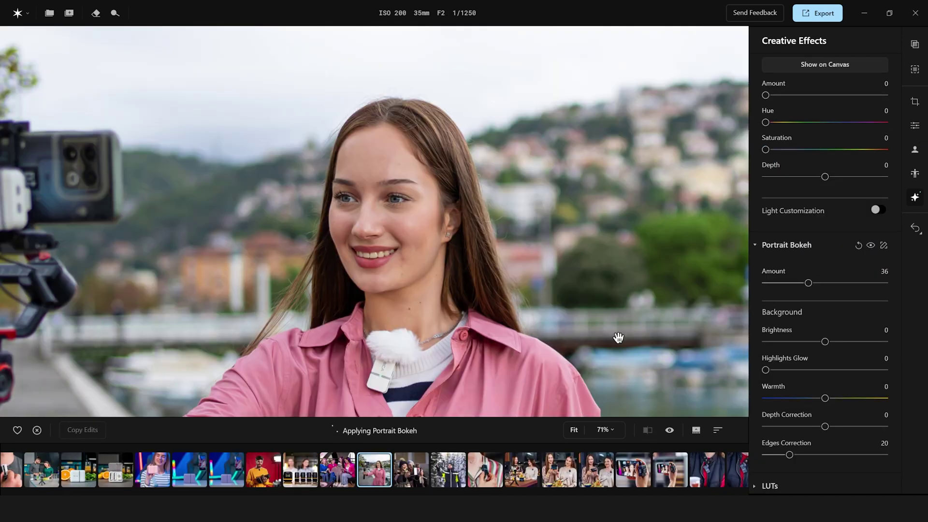
Step: Set Portrait Bokeh to 93 with Highlights Glow 17 and Edges Correction 32
{"action": "left_click_drag", "start_coordinate": [808, 282], "coordinate": [858, 285]}
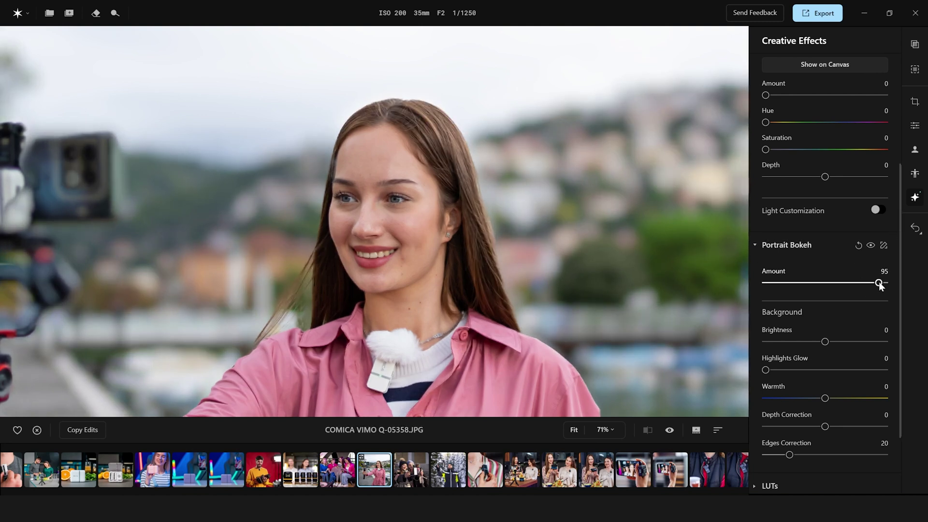
{"action": "scroll", "coordinate": [541, 271], "scroll_direction": "down", "scroll_amount": 2}
{"action": "scroll", "coordinate": [469, 227], "scroll_direction": "up", "scroll_amount": 1}
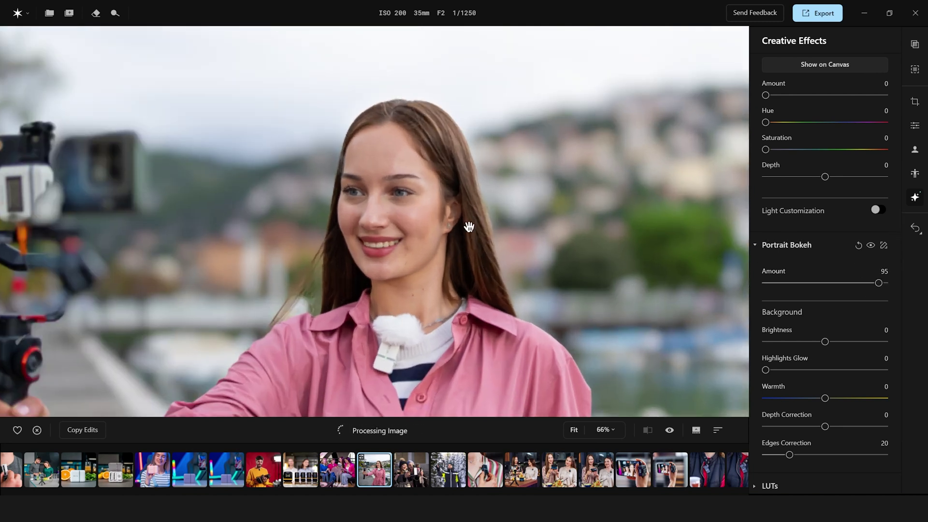
{"action": "scroll", "coordinate": [469, 227], "scroll_direction": "up", "scroll_amount": 2}
{"action": "left_click_drag", "start_coordinate": [765, 370], "coordinate": [786, 369]}
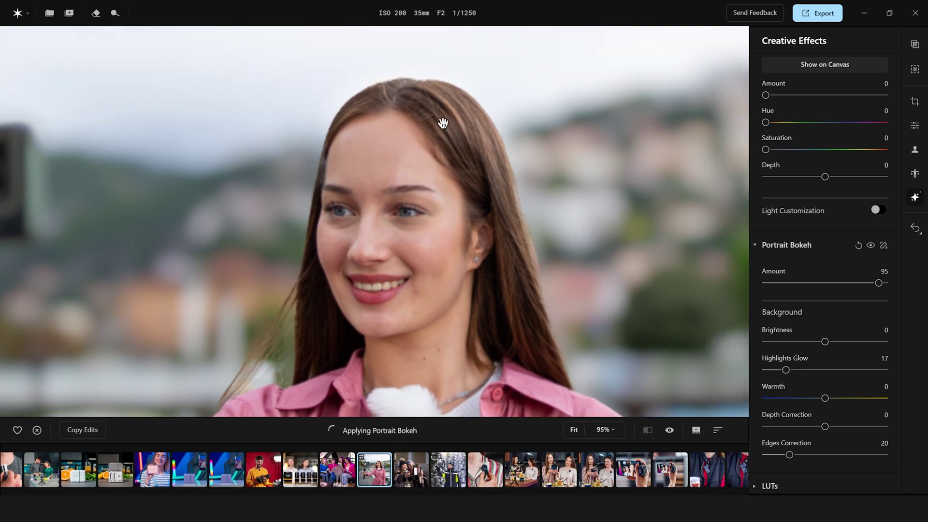
{"action": "left_click_drag", "start_coordinate": [789, 455], "coordinate": [805, 454]}
{"action": "left_click", "coordinate": [770, 282]}
{"action": "key", "text": "ctrl+z"}
Step: Apply the Venus LUT and add Film Grain
{"action": "left_click", "coordinate": [826, 303]}
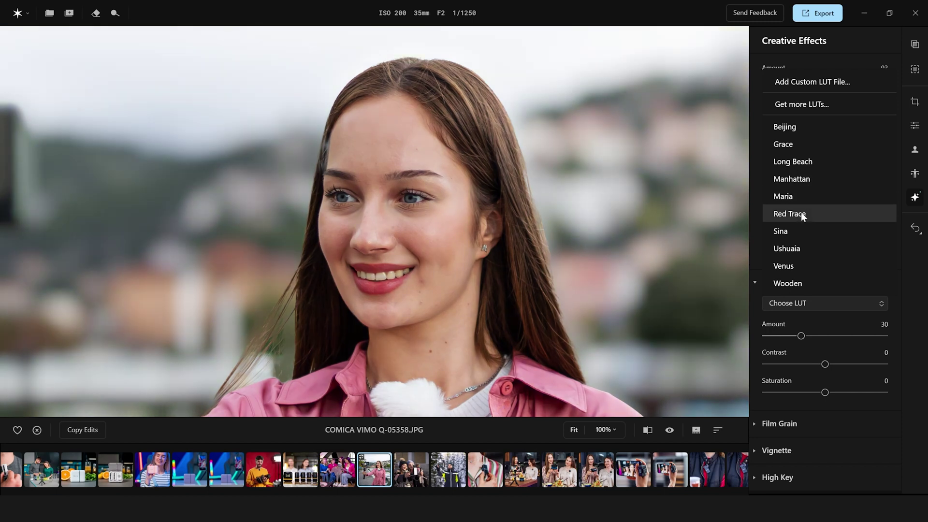
{"action": "left_click", "coordinate": [800, 266]}
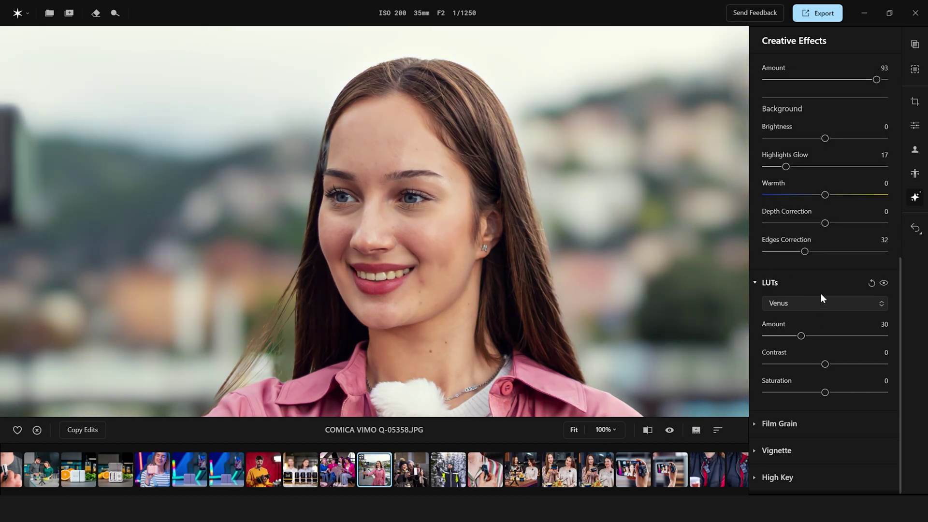
{"action": "left_click", "coordinate": [793, 424]}
{"action": "left_click_drag", "start_coordinate": [817, 363], "coordinate": [791, 364]}
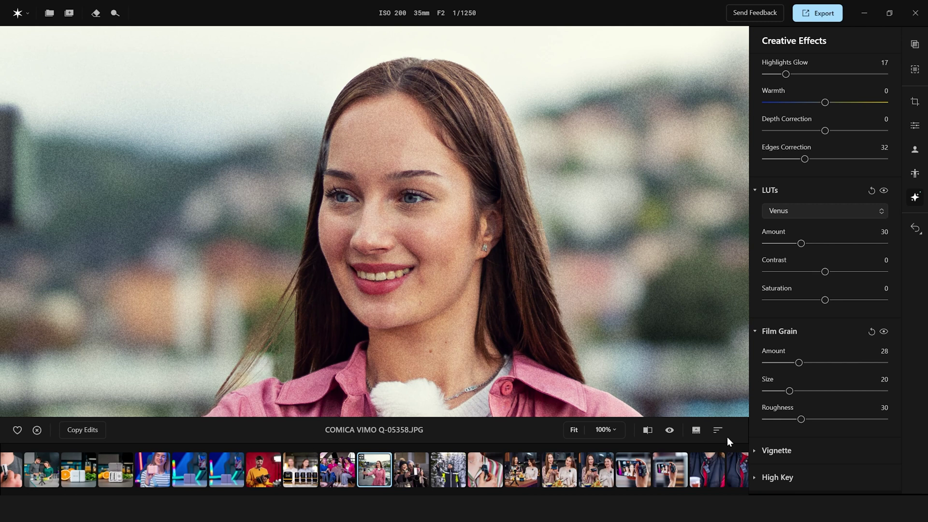
Step: Add a vignette at 43 and set High Key to 12 with Blacks 77 and Glow 93
{"action": "left_click", "coordinate": [786, 450]}
{"action": "left_click_drag", "start_coordinate": [825, 310], "coordinate": [864, 311]}
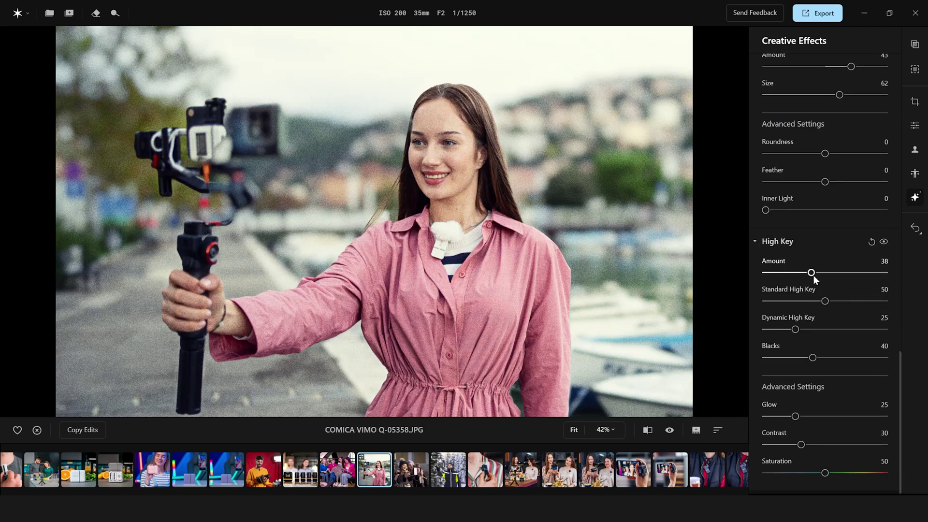
{"action": "left_click_drag", "start_coordinate": [815, 277], "coordinate": [790, 329]}
{"action": "left_click", "coordinate": [782, 301]}
{"action": "left_click_drag", "start_coordinate": [812, 357], "coordinate": [857, 358]}
{"action": "left_click_drag", "start_coordinate": [794, 417], "coordinate": [877, 417]}
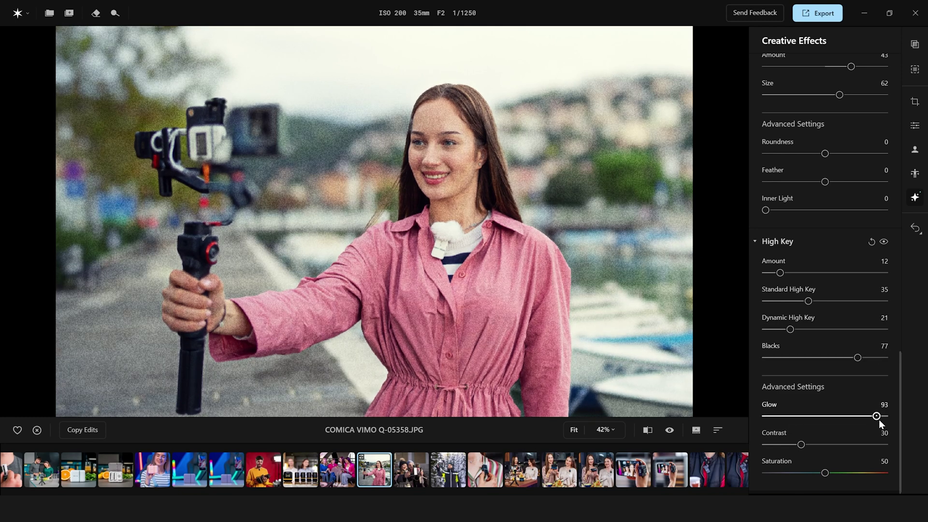